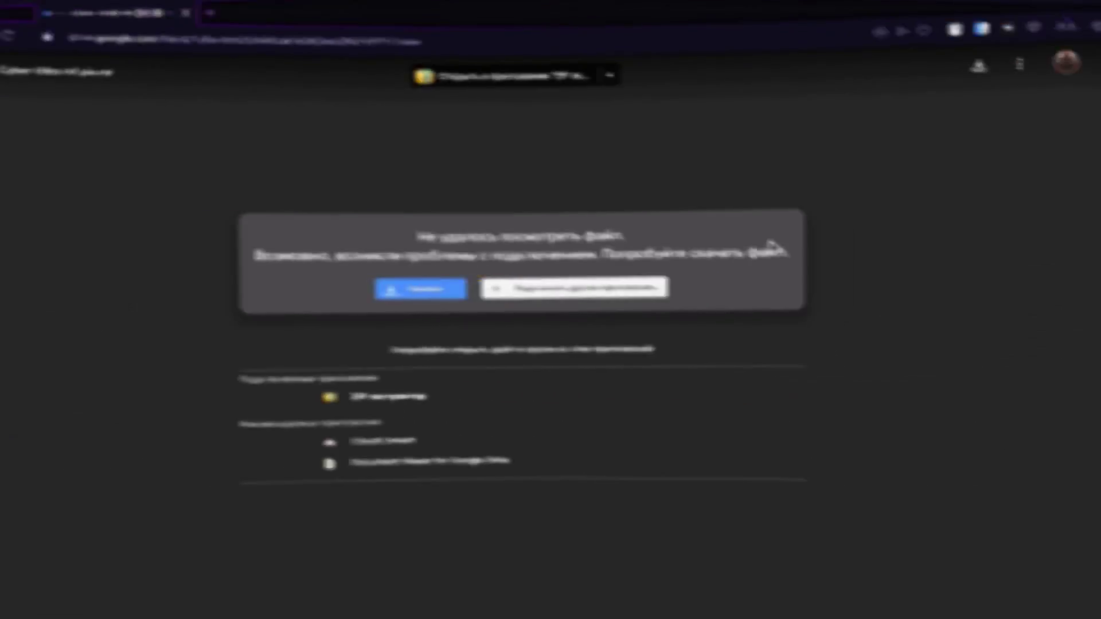
Download the 243 MB PF Cyber titles mf pix.rar archive anyway and save it
click(455, 273)
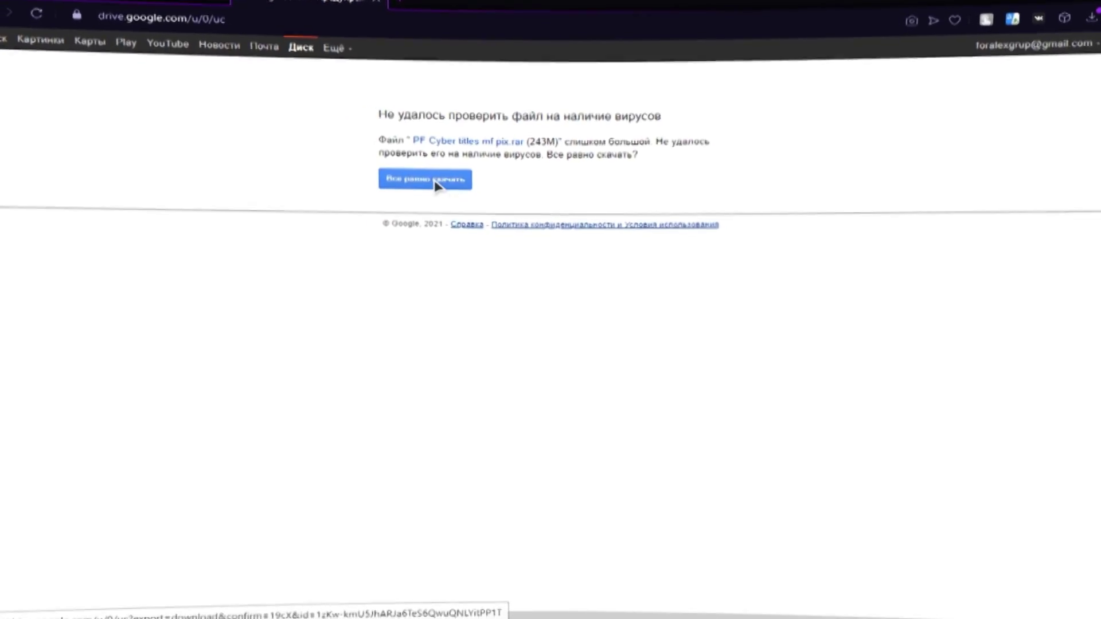
click(436, 182)
click(424, 308)
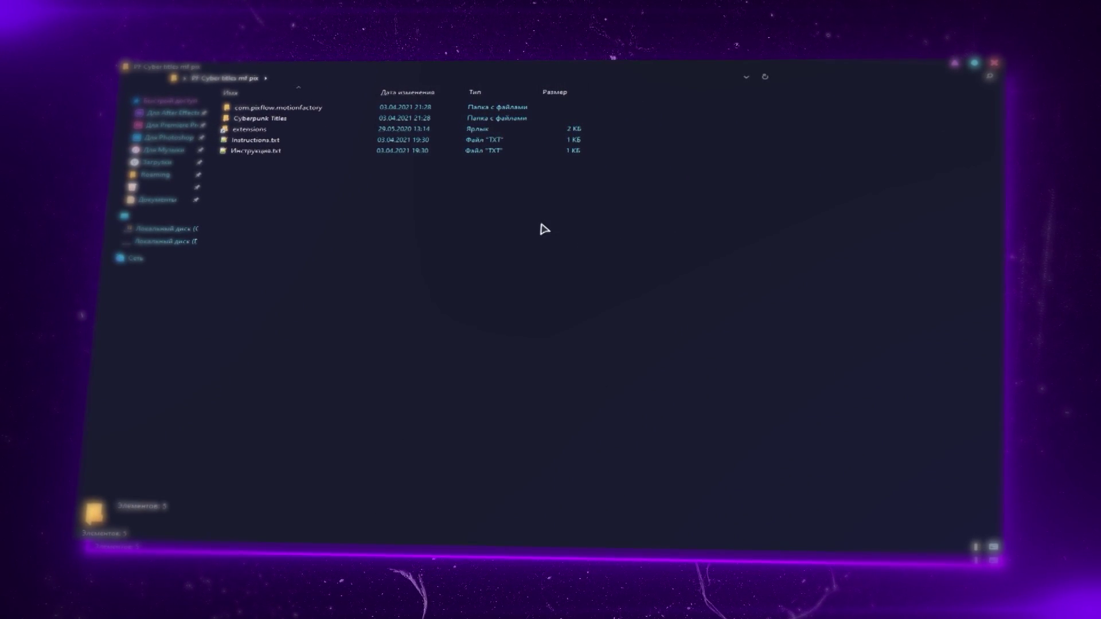
Copy the extension item from the extracted PF Cyber titles folder
right_click(258, 109)
click(304, 314)
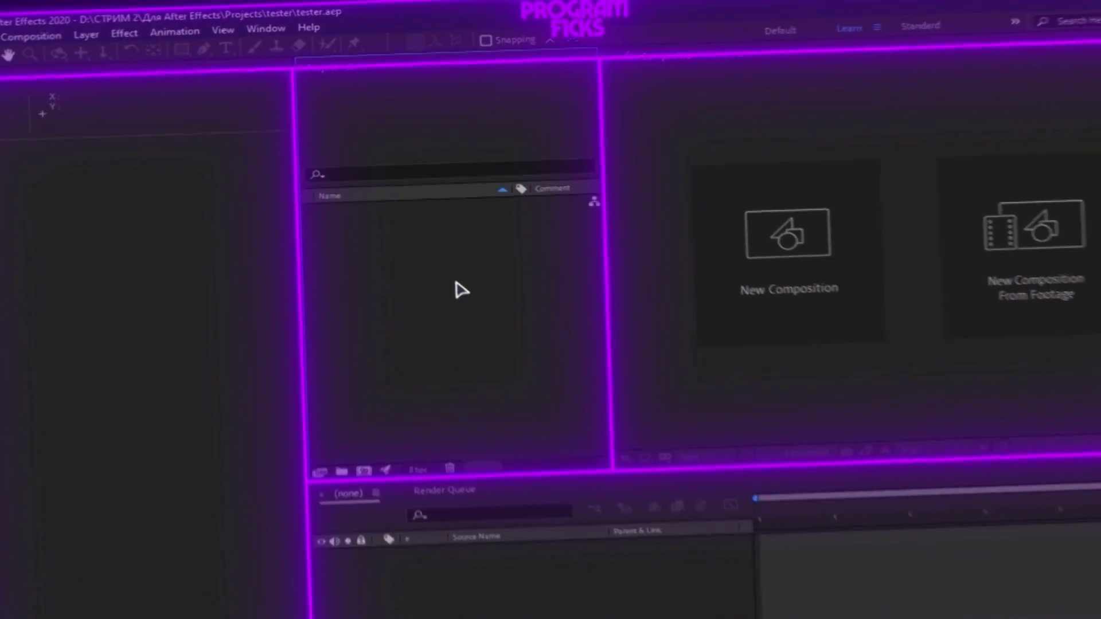
Open the Motion Factory extension from Window > Extensions and dock its panel into the workspace
click(286, 20)
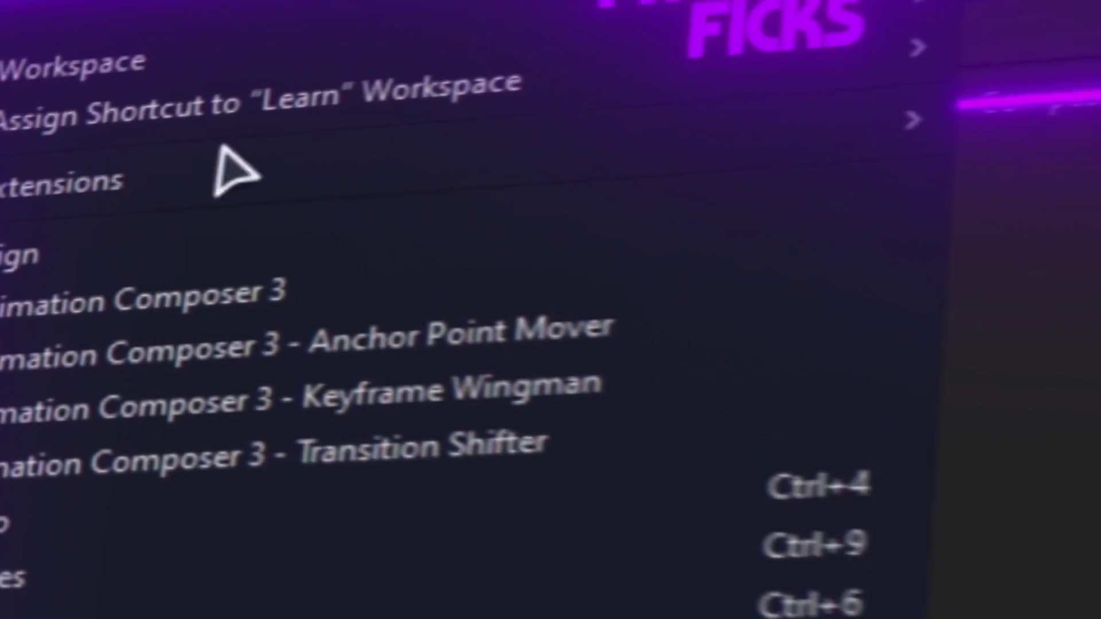
mouse_move(407, 163)
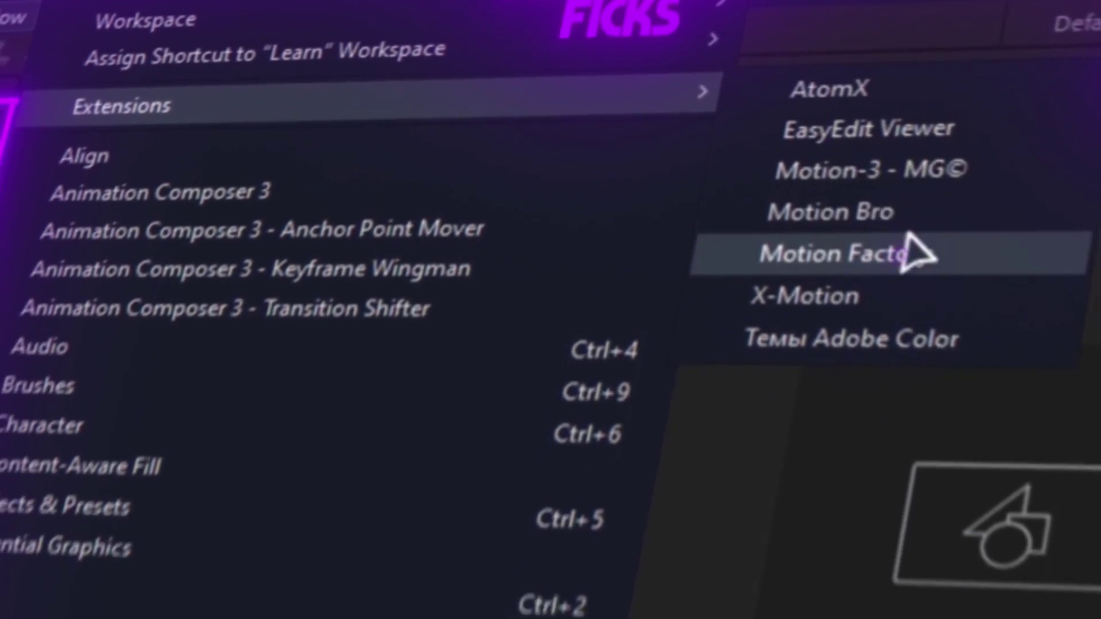
click(895, 323)
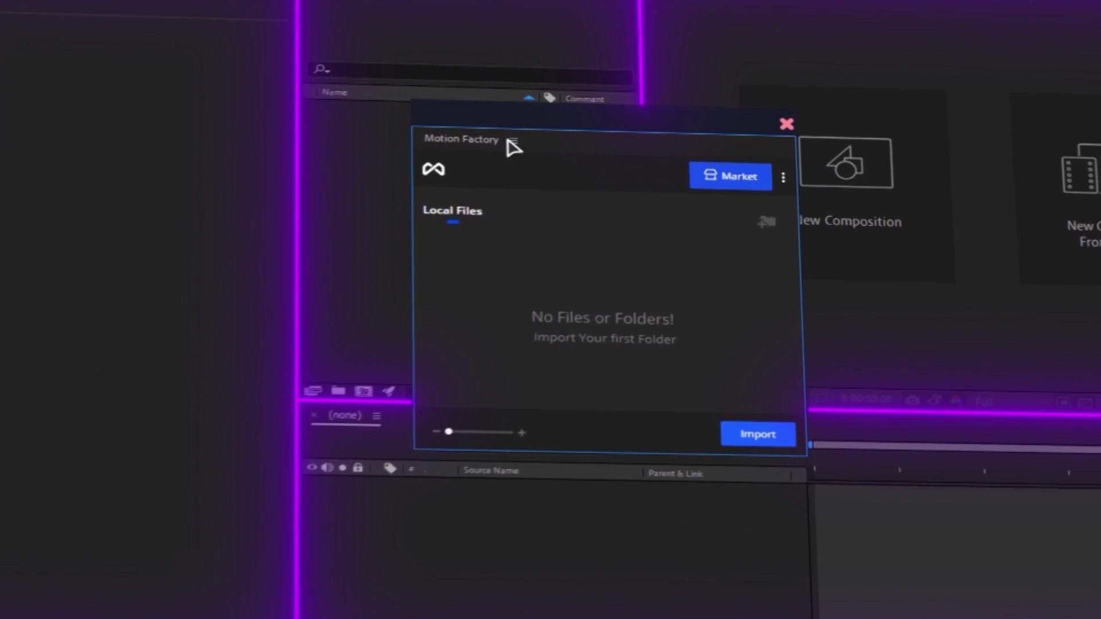
drag(570, 167, 201, 150)
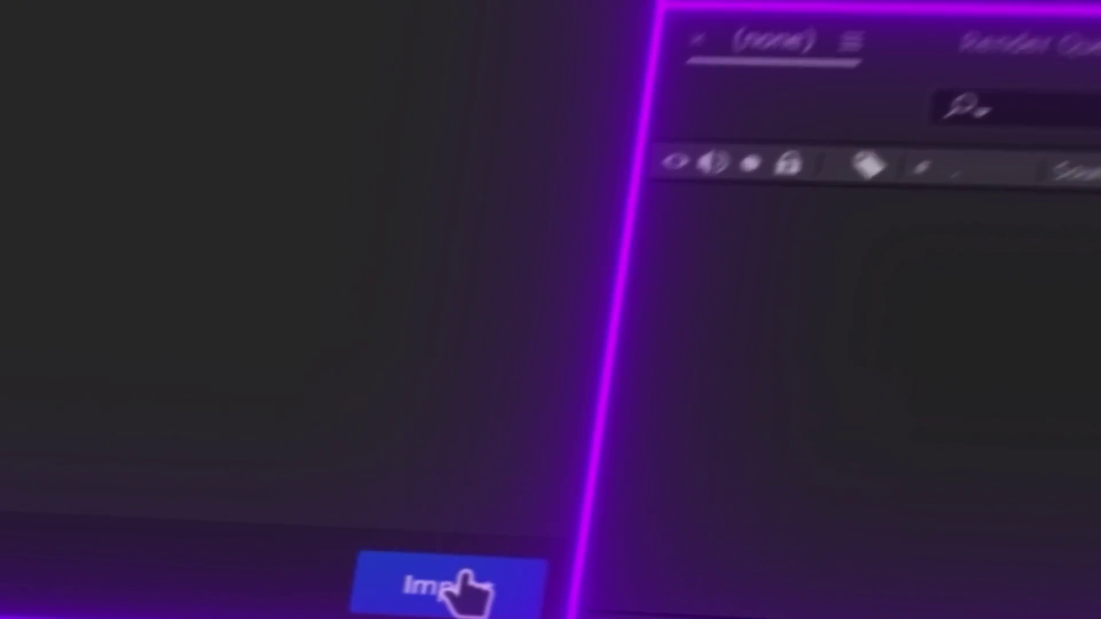
Import the Cyberpunk Titles folder from PF Cyber titles mf pix into Motion Factory
click(325, 597)
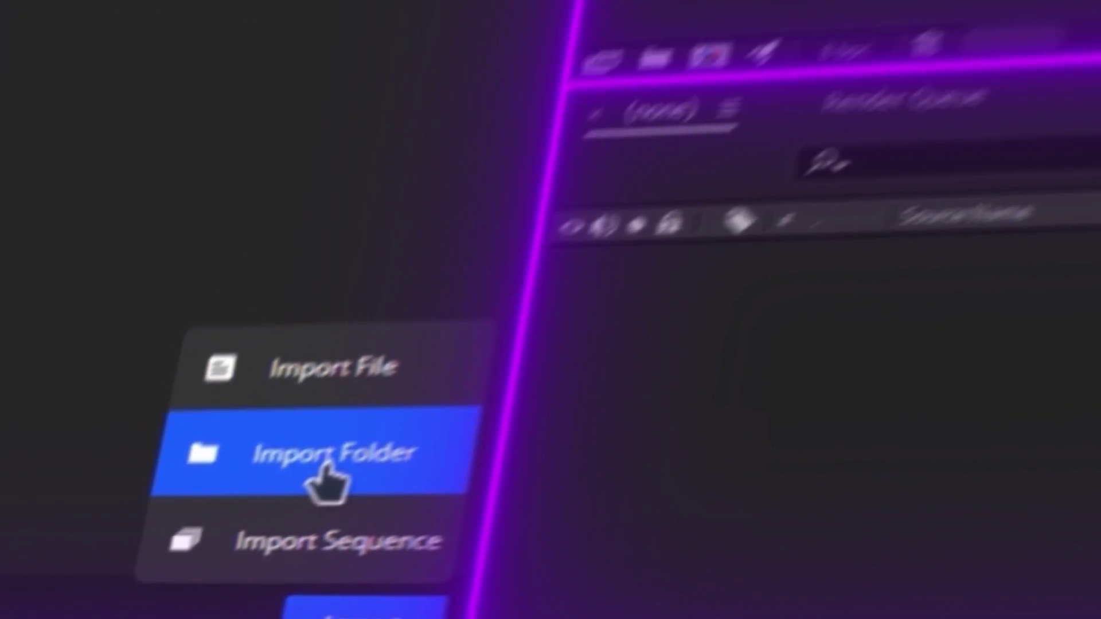
click(505, 332)
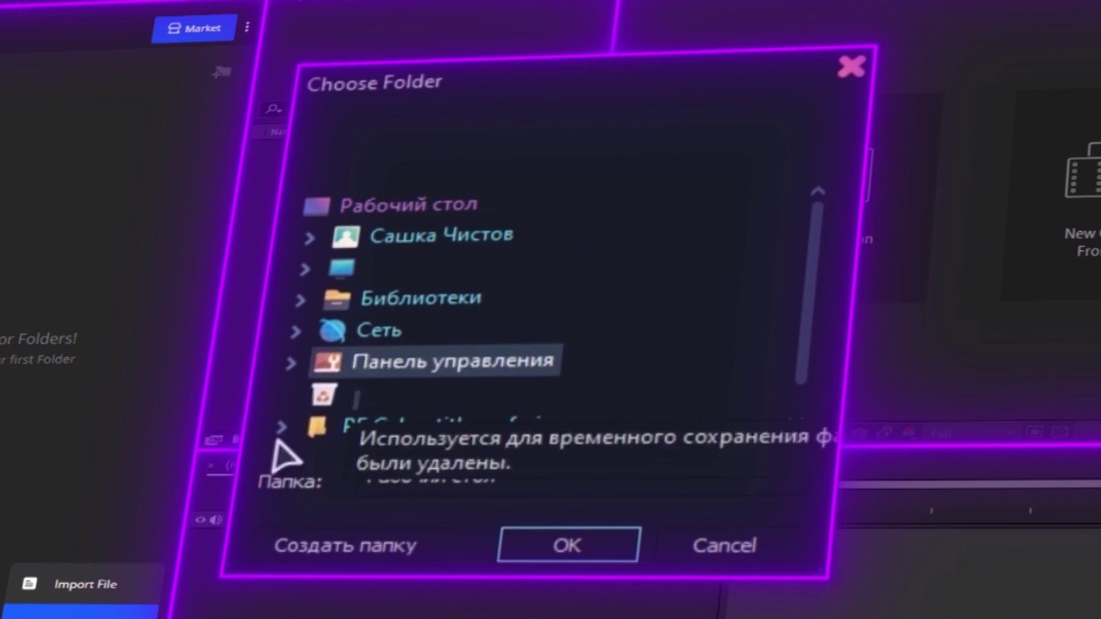
click(281, 427)
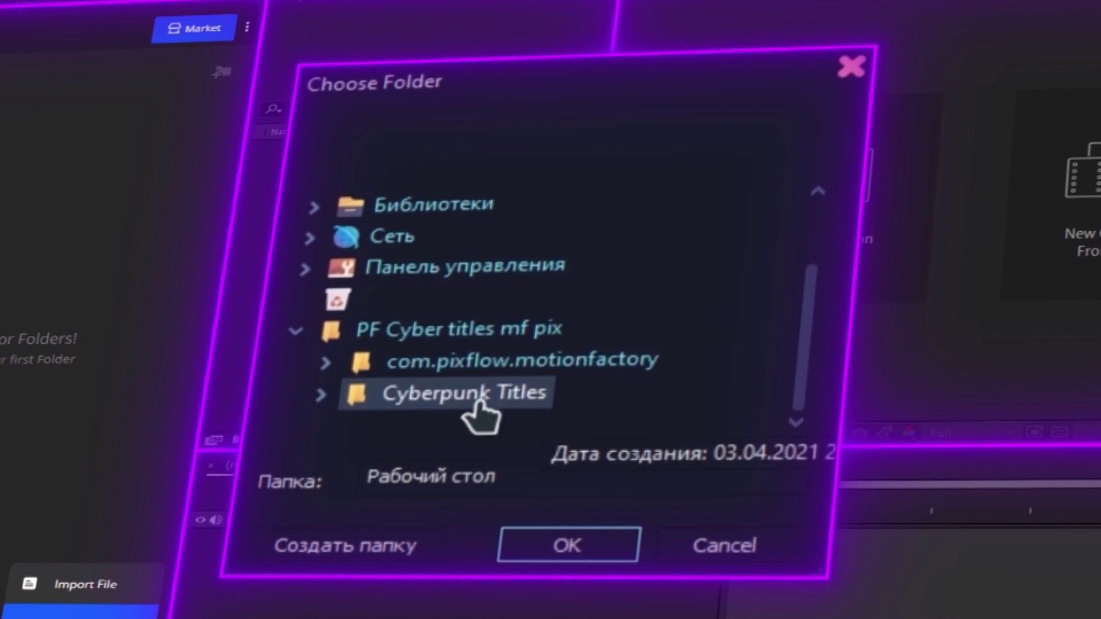
double_click(470, 395)
click(620, 546)
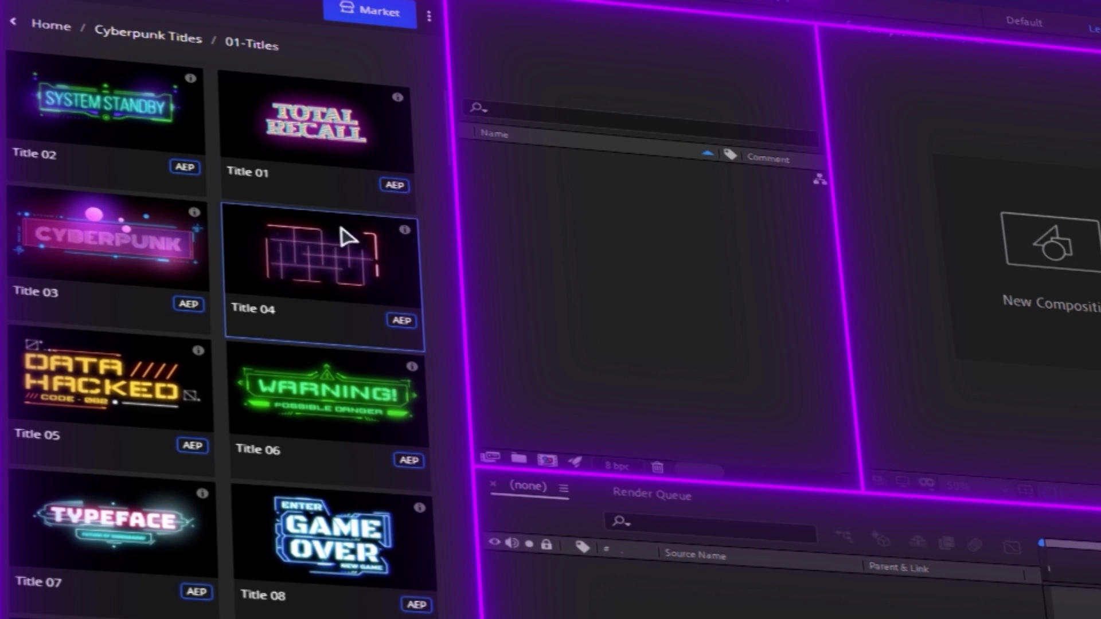
Expand Title 31.aep and drop its Title 31 comp into the Title 32 timeline as a layer
scroll(434, 207, down, 15)
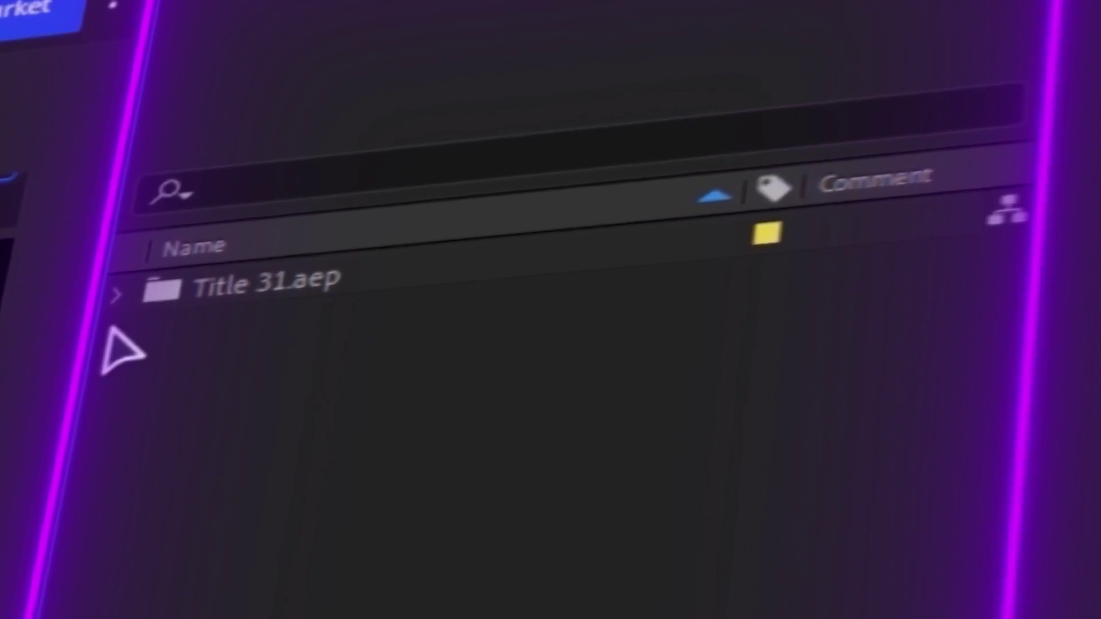
click(126, 302)
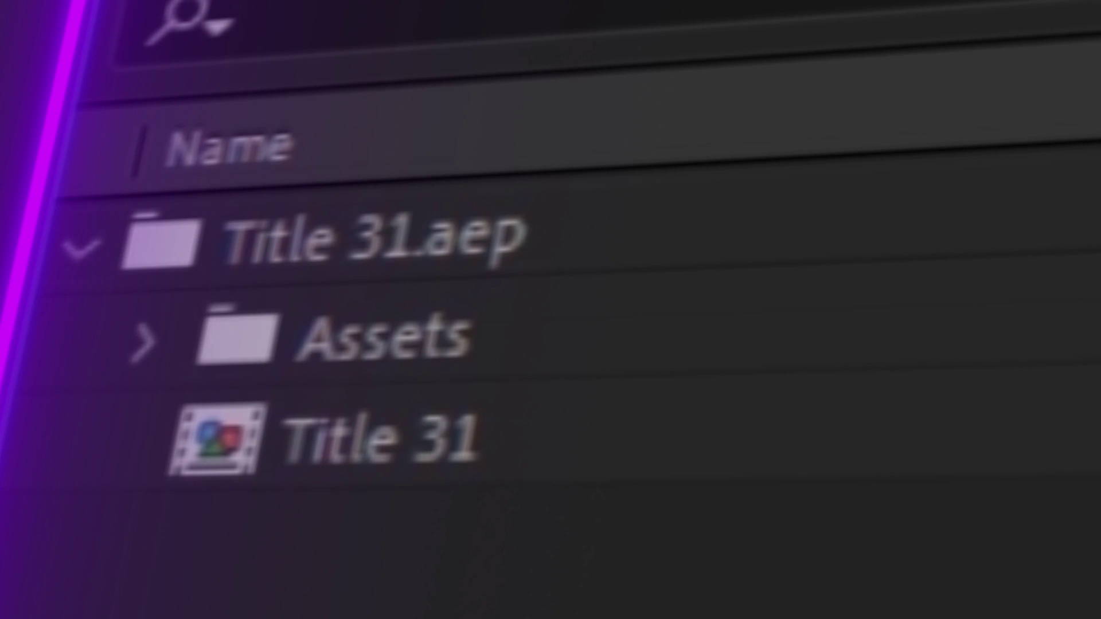
click(413, 456)
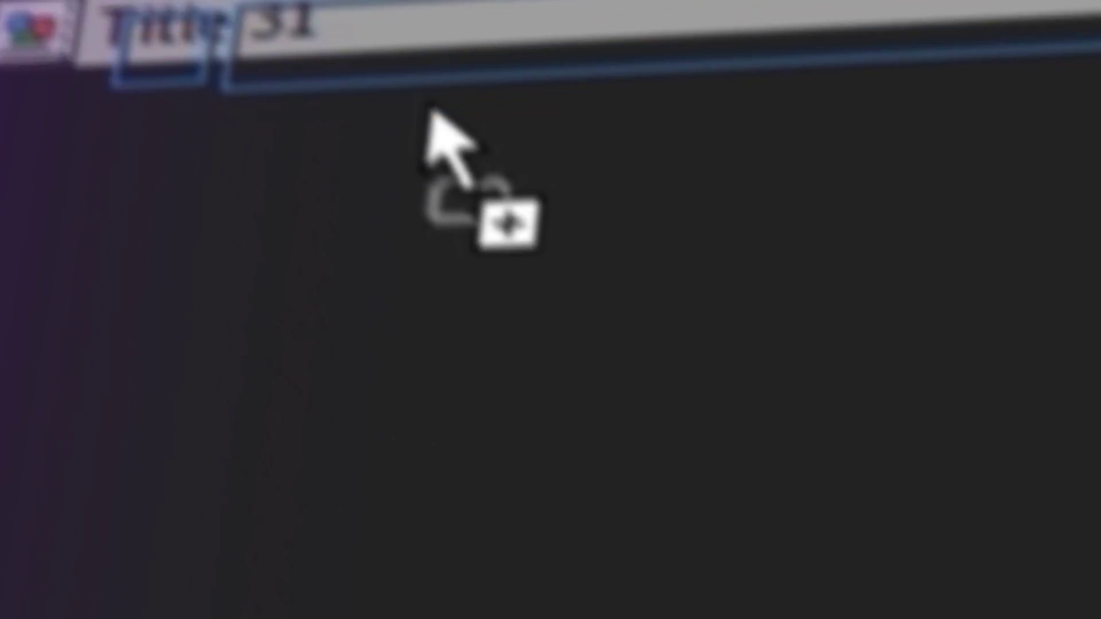
drag(413, 456, 437, 128)
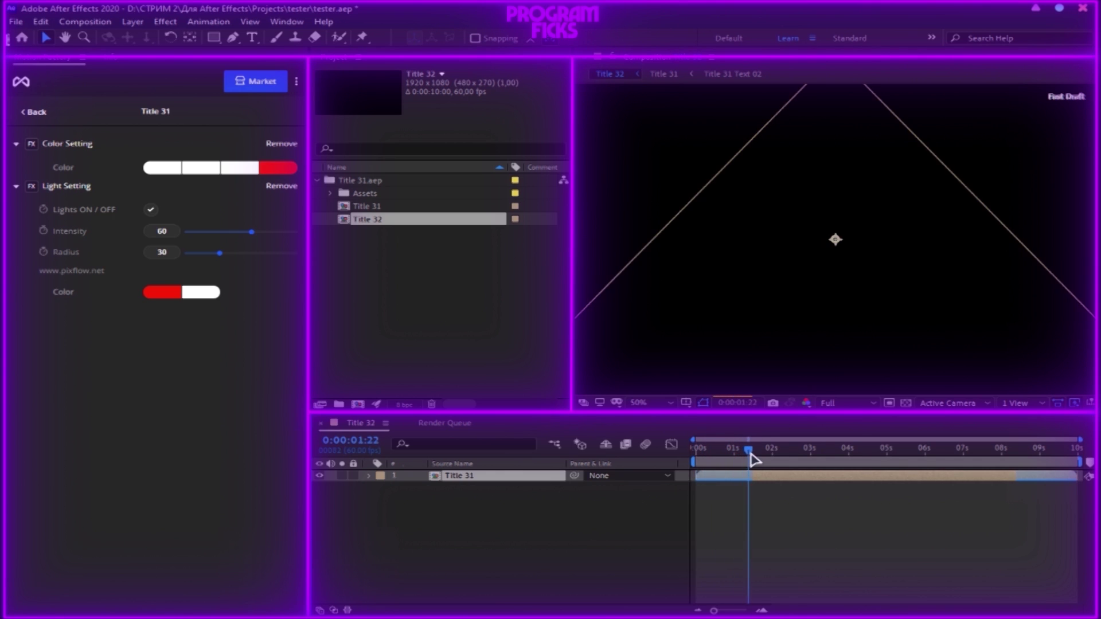
Change the title colour's red accent stop to purple
drag(751, 453, 777, 452)
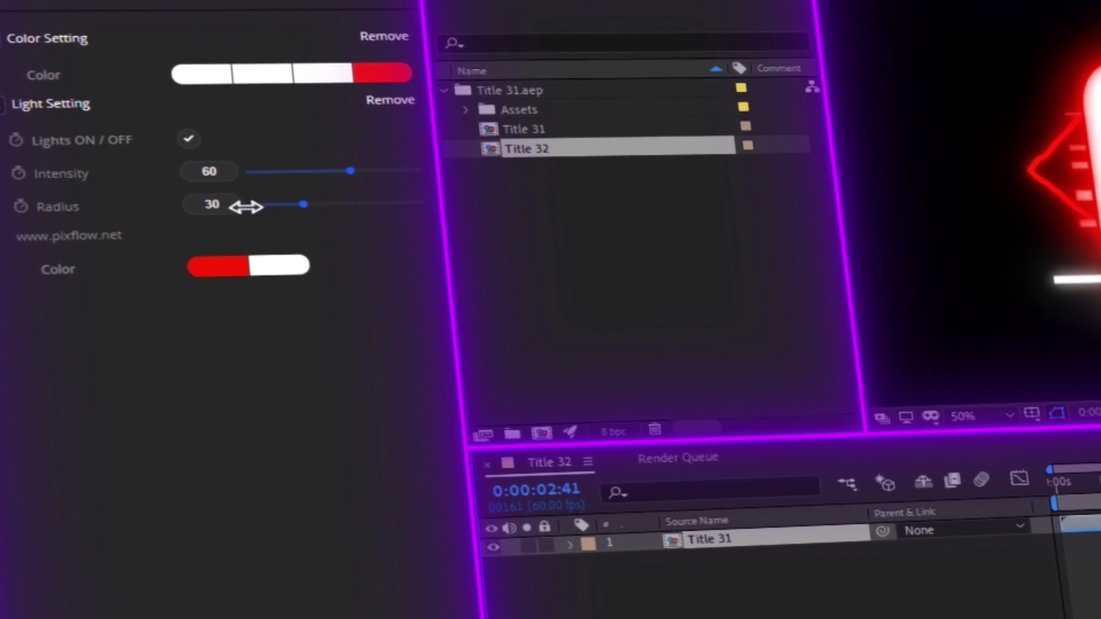
click(381, 74)
drag(593, 406, 599, 422)
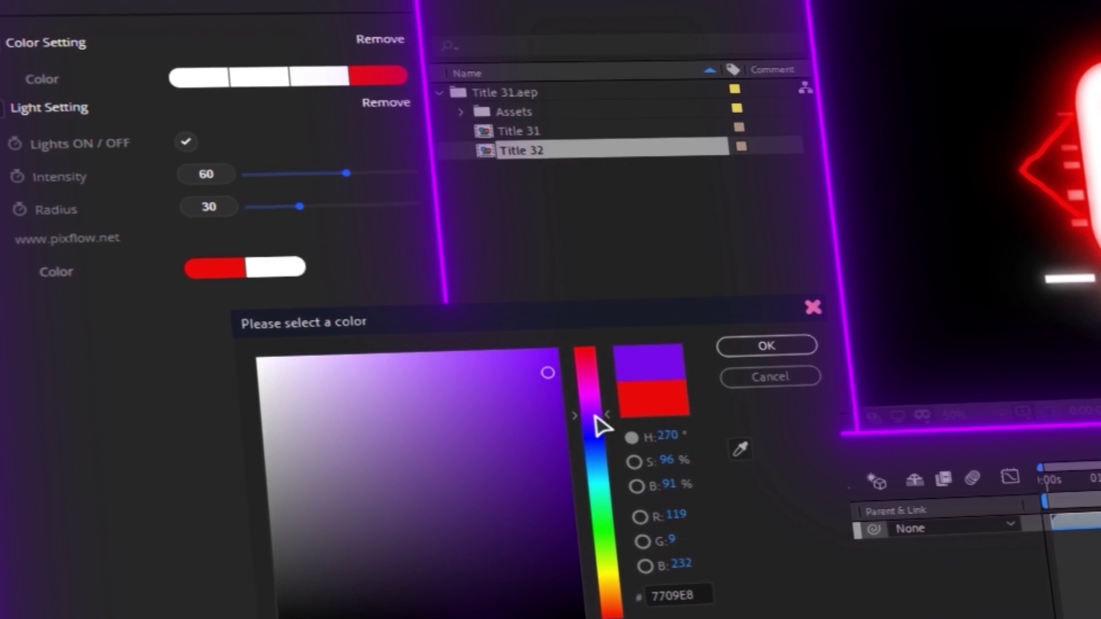
click(767, 347)
Set the light colour to purple 7709E8 sampled from the neon border, with radius 26
click(217, 266)
click(733, 450)
click(861, 351)
click(758, 345)
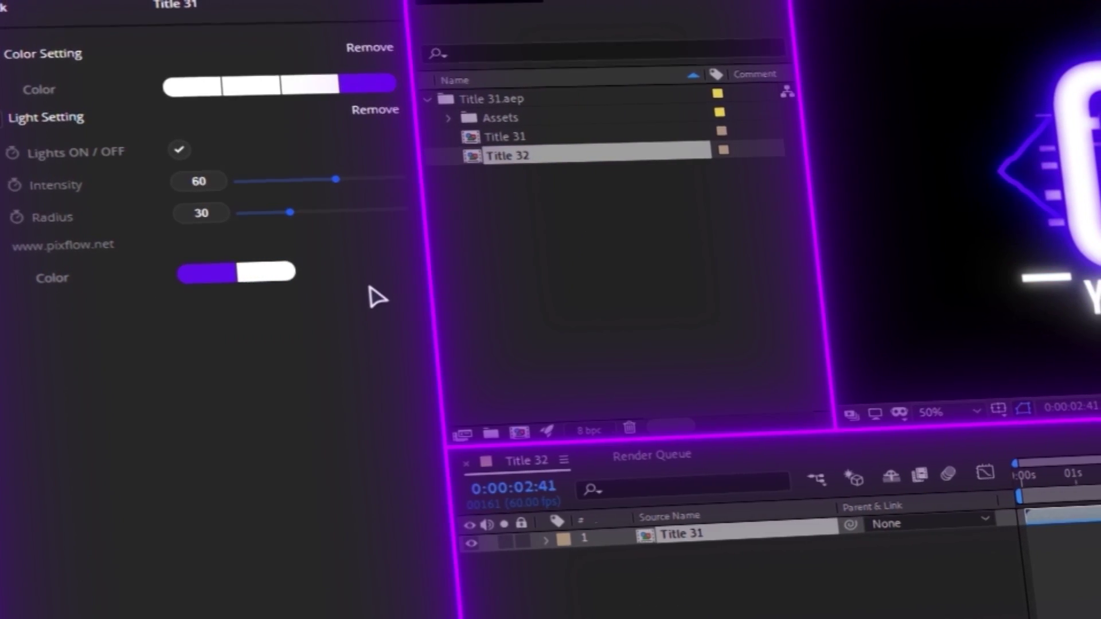
drag(283, 216, 276, 217)
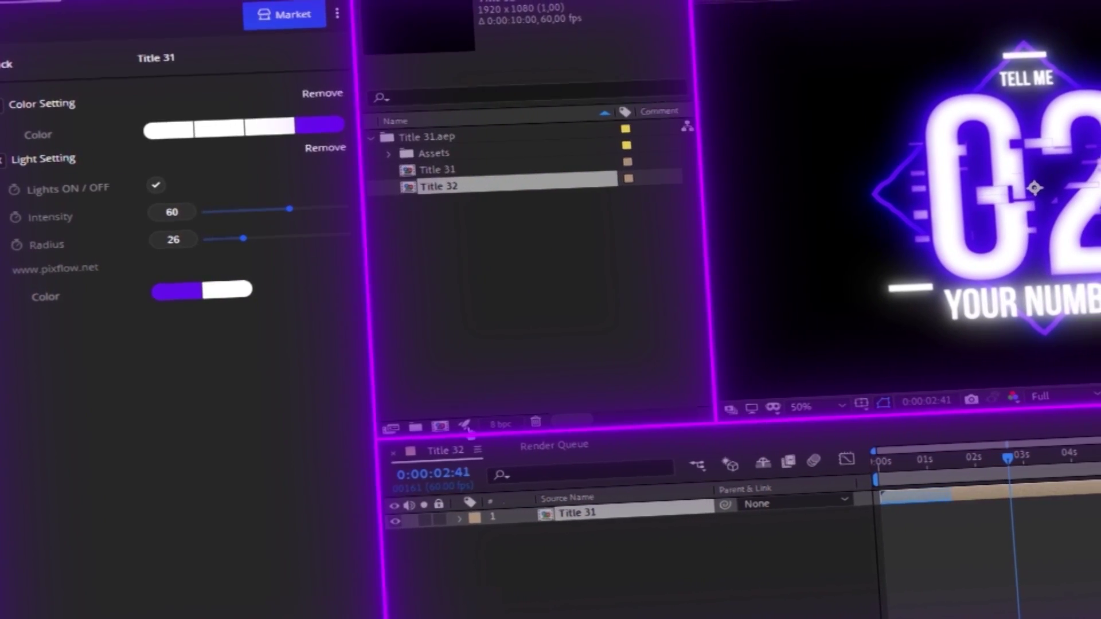
Open the Title 31 comp and change the Text 01 first line to ADOBE
double_click(579, 518)
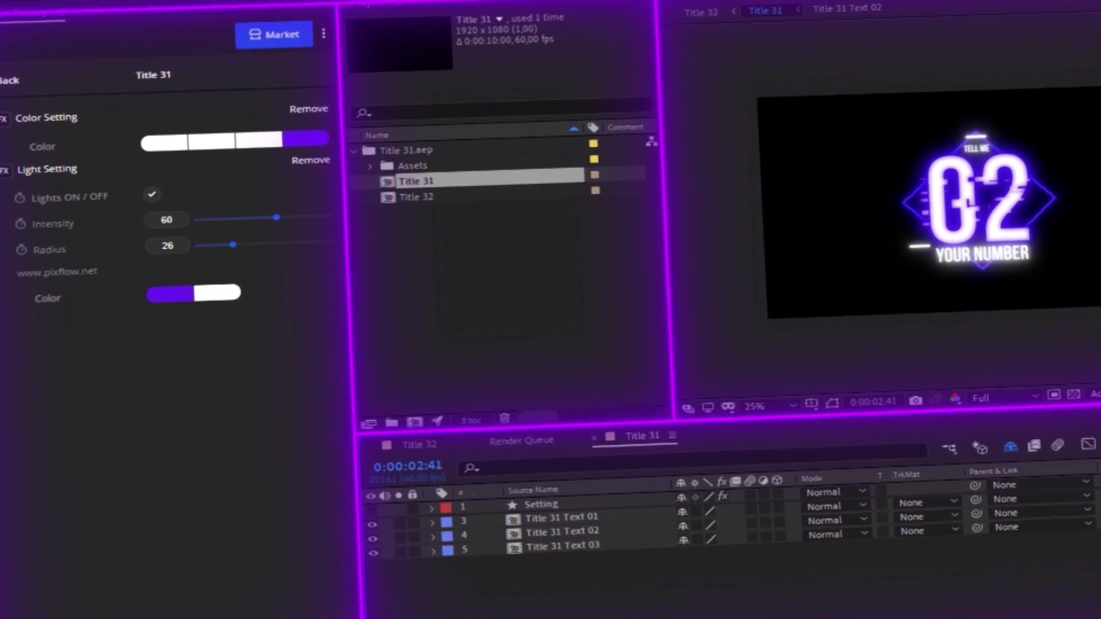
click(542, 513)
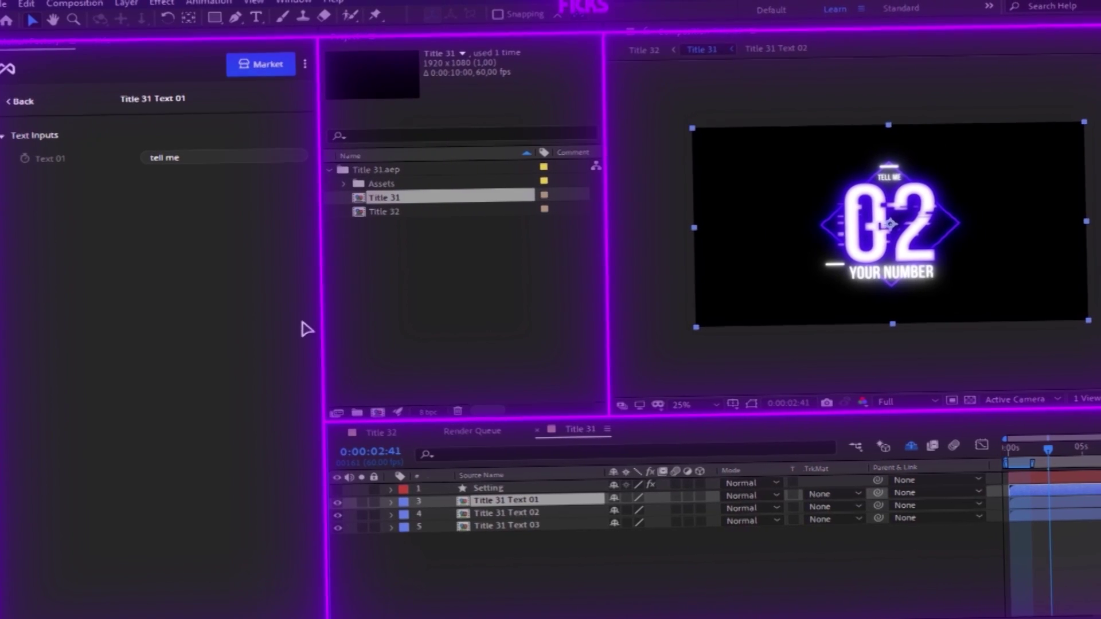
click(204, 158)
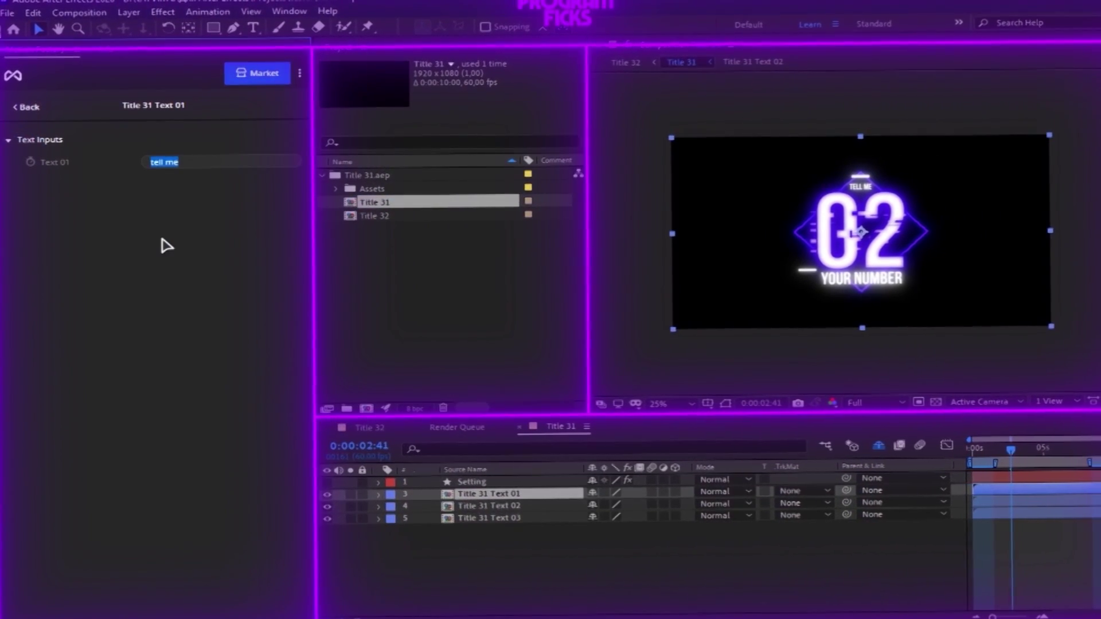
text(PROGRAM)
key(Return)
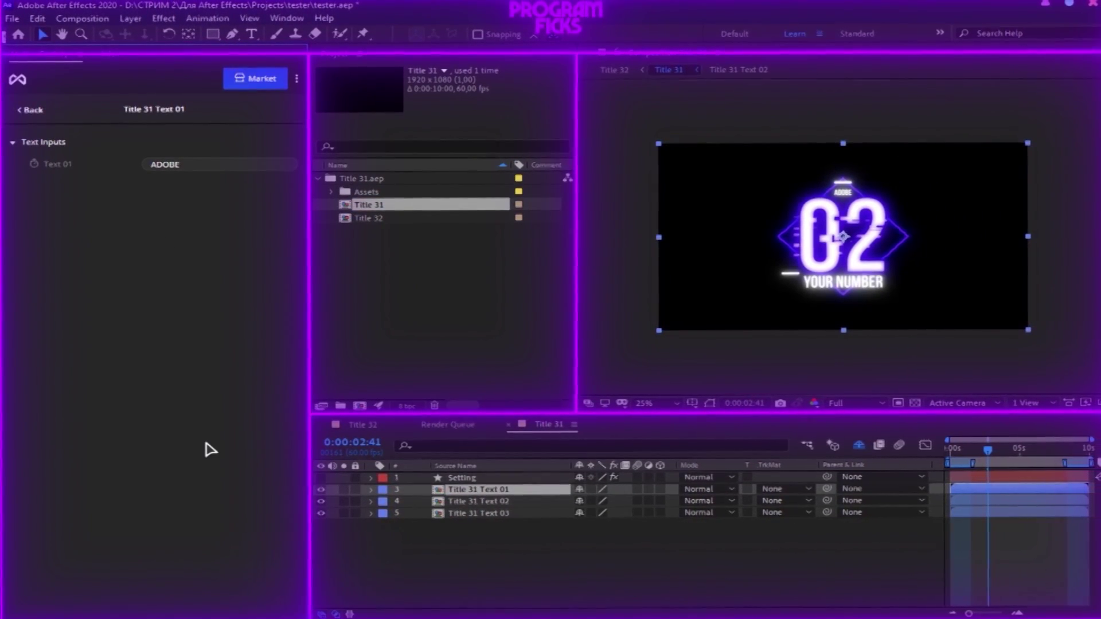
click(482, 503)
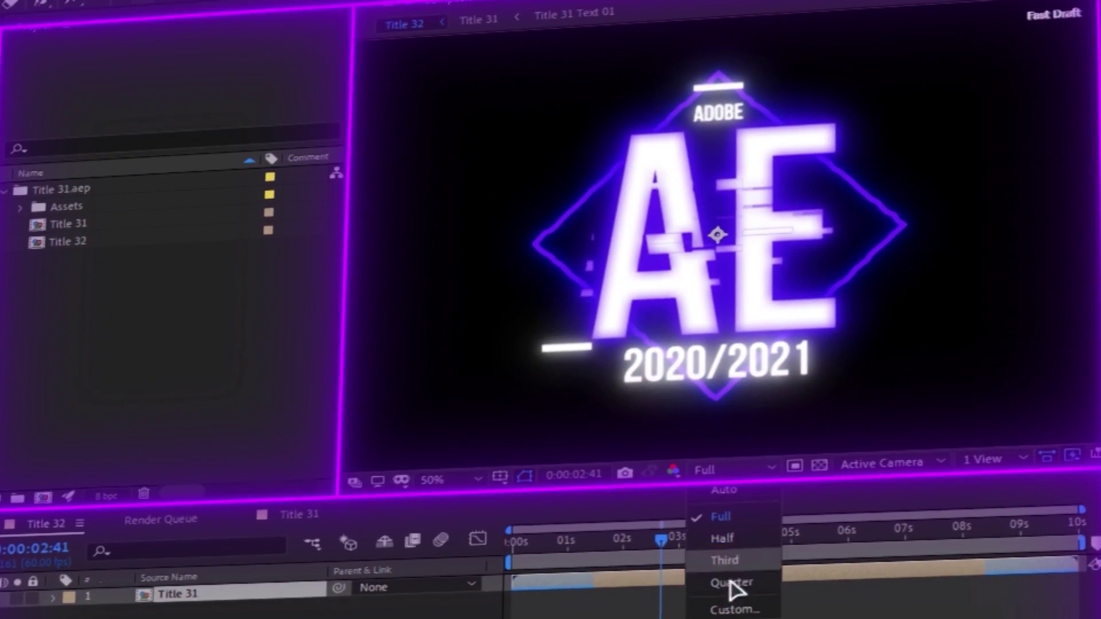
Drop the viewer to Quarter resolution and scrub through the title animation
click(731, 583)
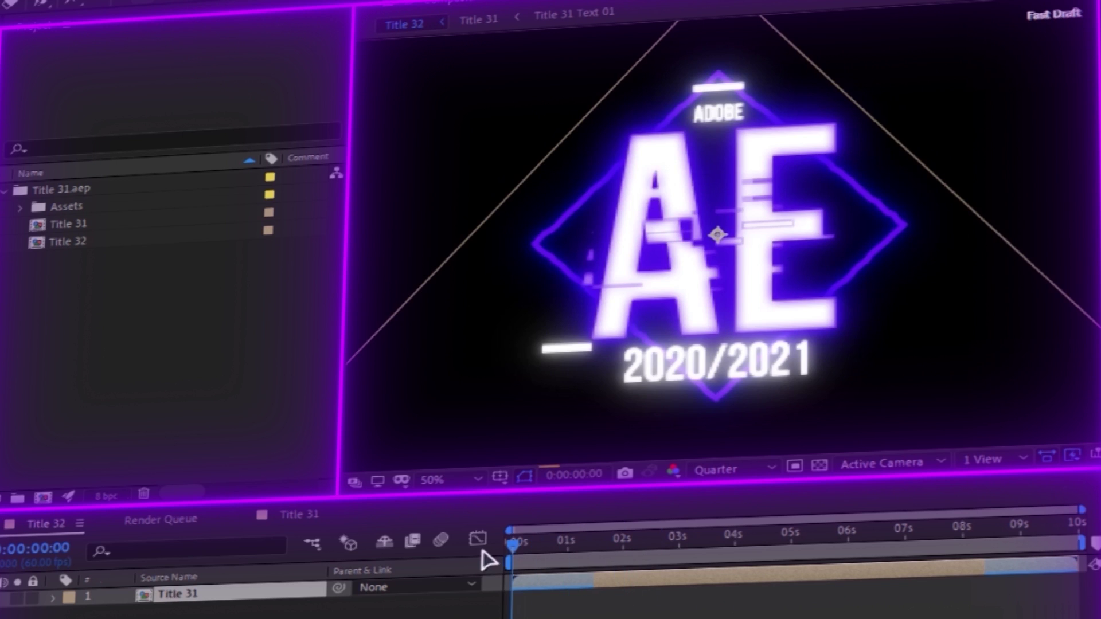
drag(512, 546, 621, 545)
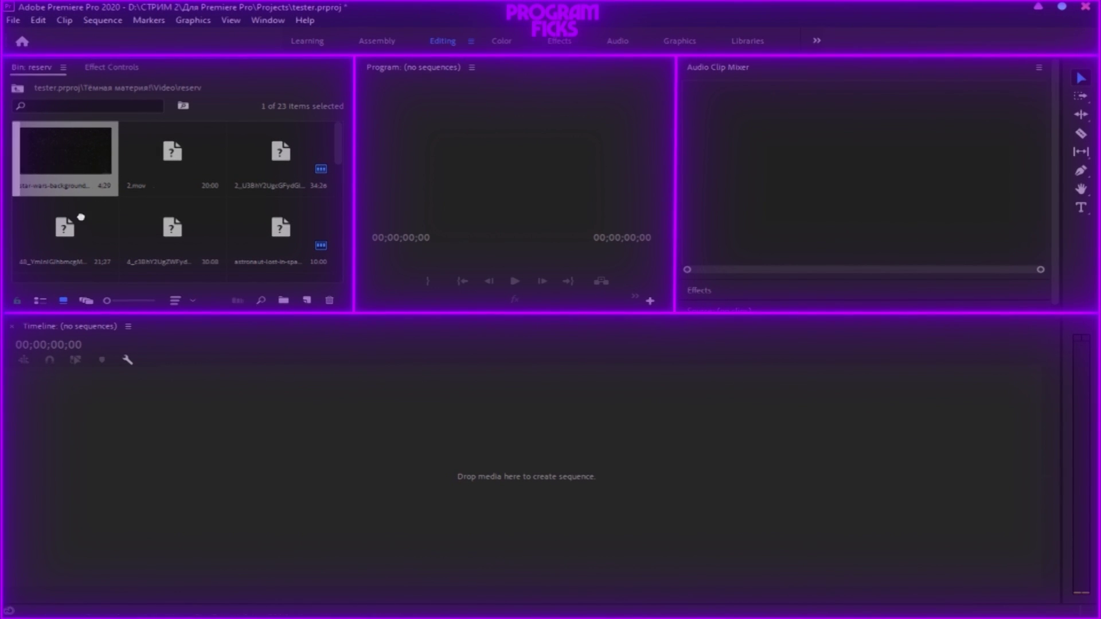
Build a sequence from star-wars-backgrounds-25 and replace the clip with a linked After Effects comp
drag(119, 453, 121, 455)
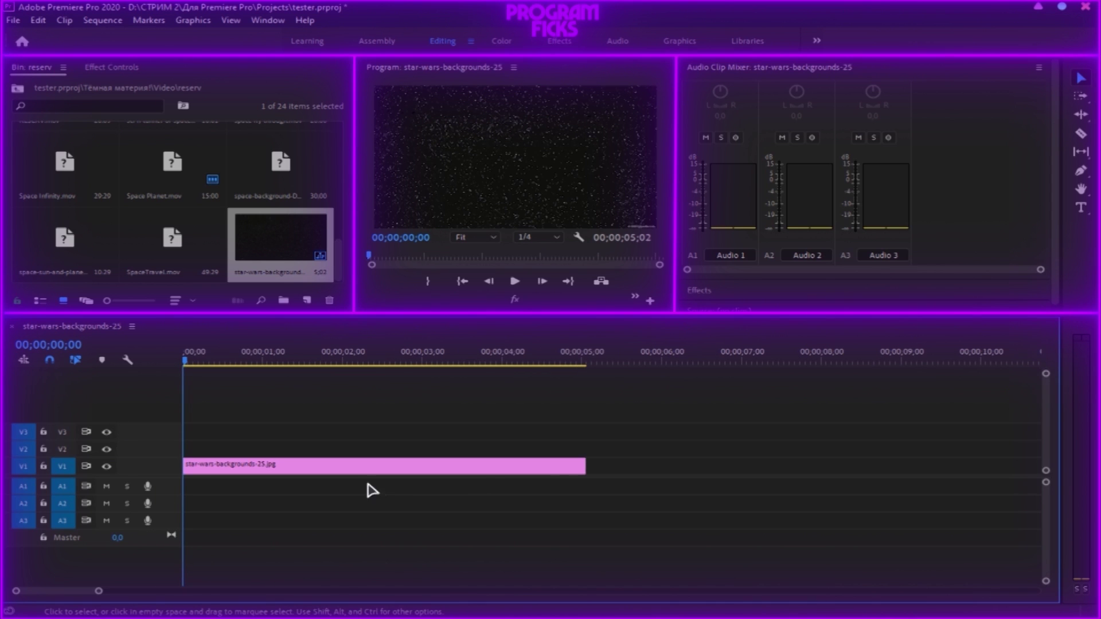
click(317, 470)
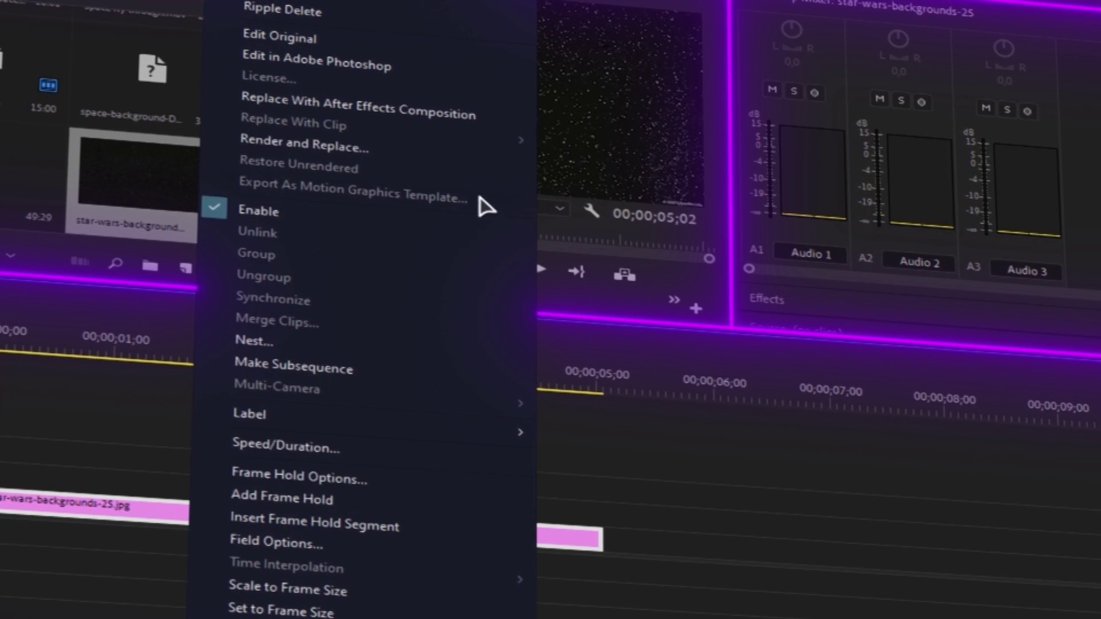
click(402, 109)
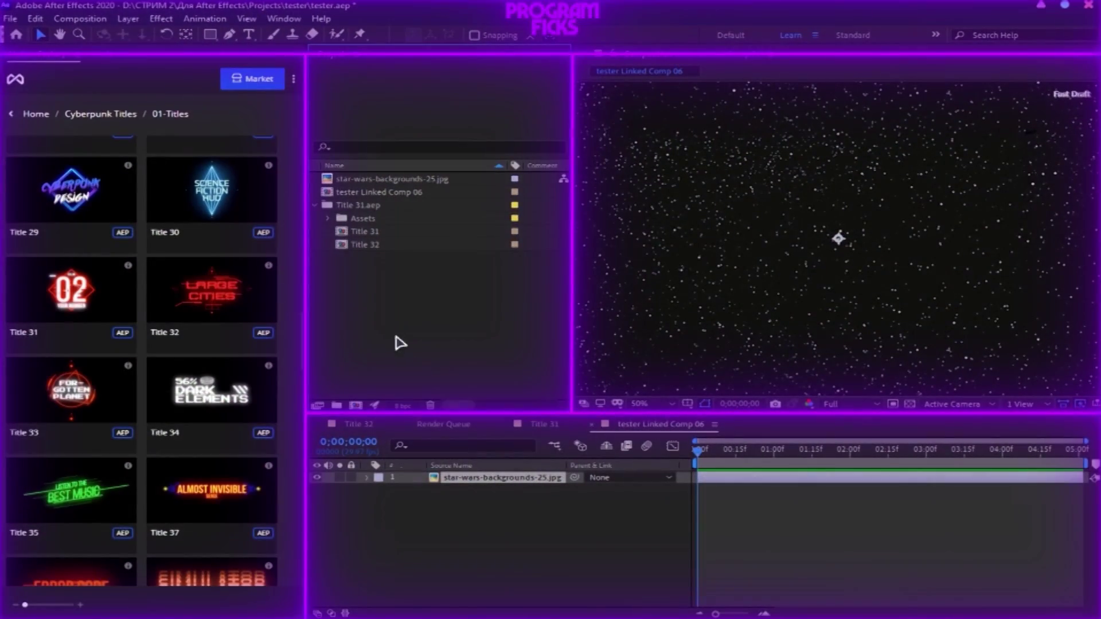
Add Title 31 over the starfield in tester Linked Comp 06, retime its layer, and save
drag(367, 237, 447, 478)
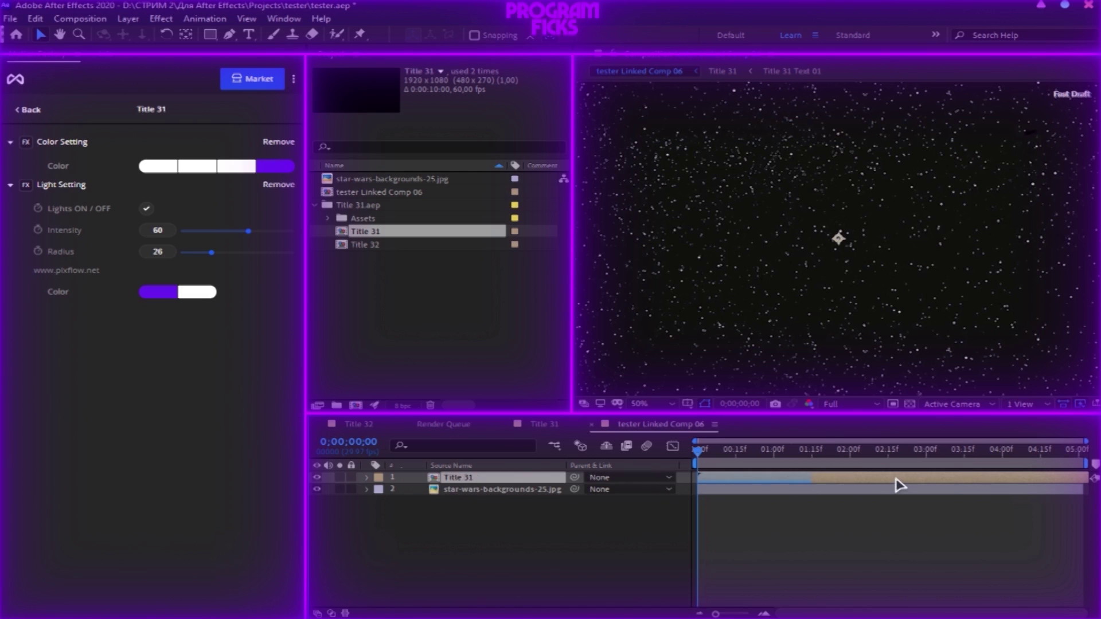
drag(1032, 483, 928, 487)
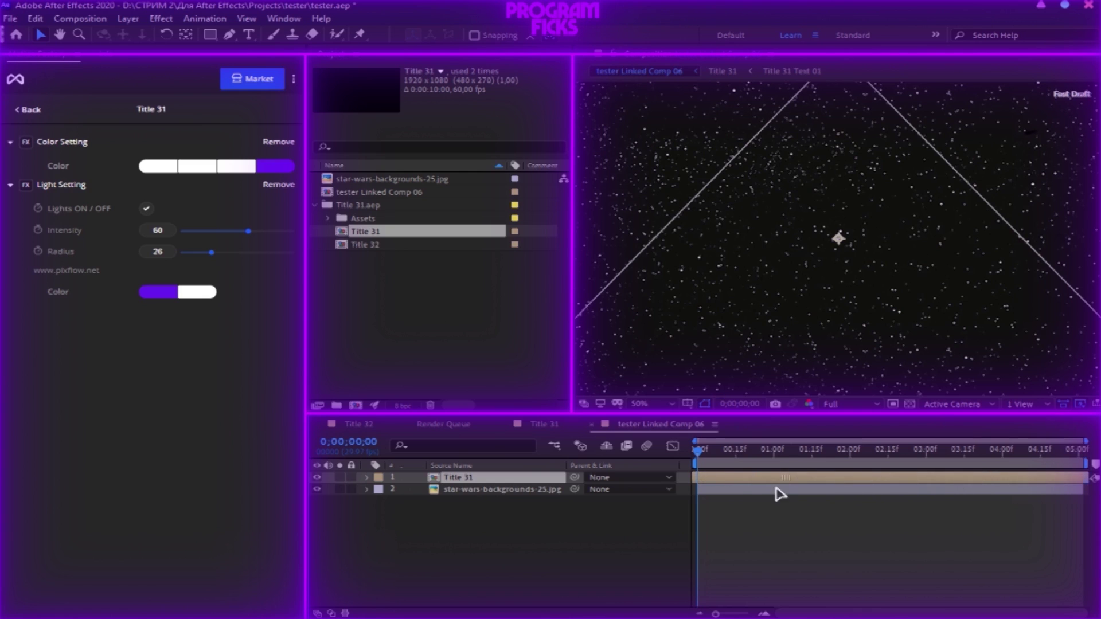
drag(780, 494, 574, 498)
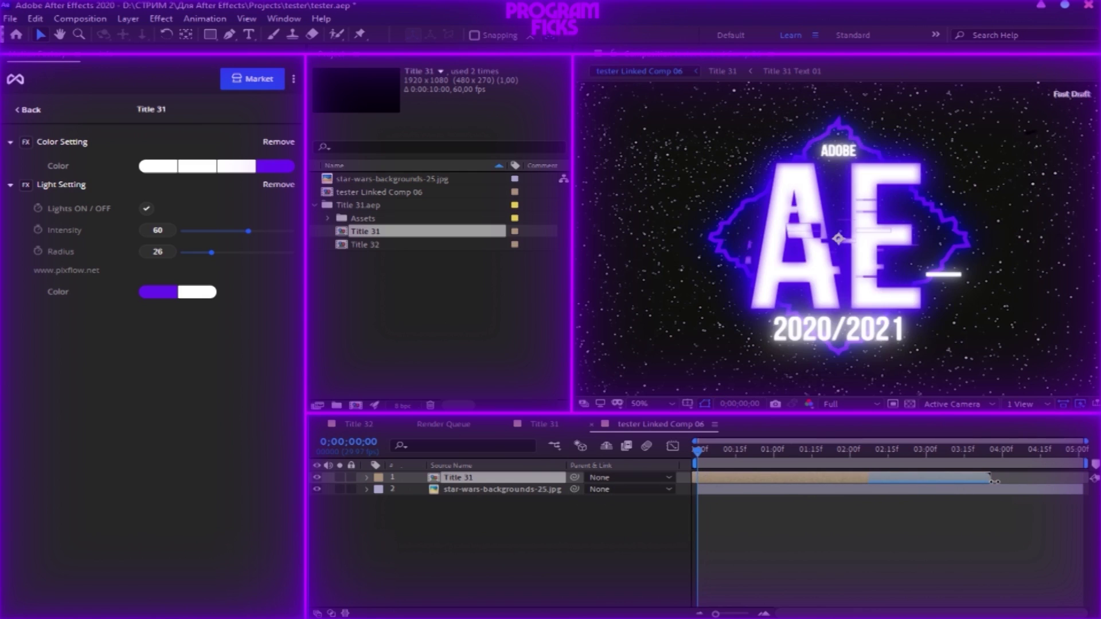
drag(995, 480, 845, 482)
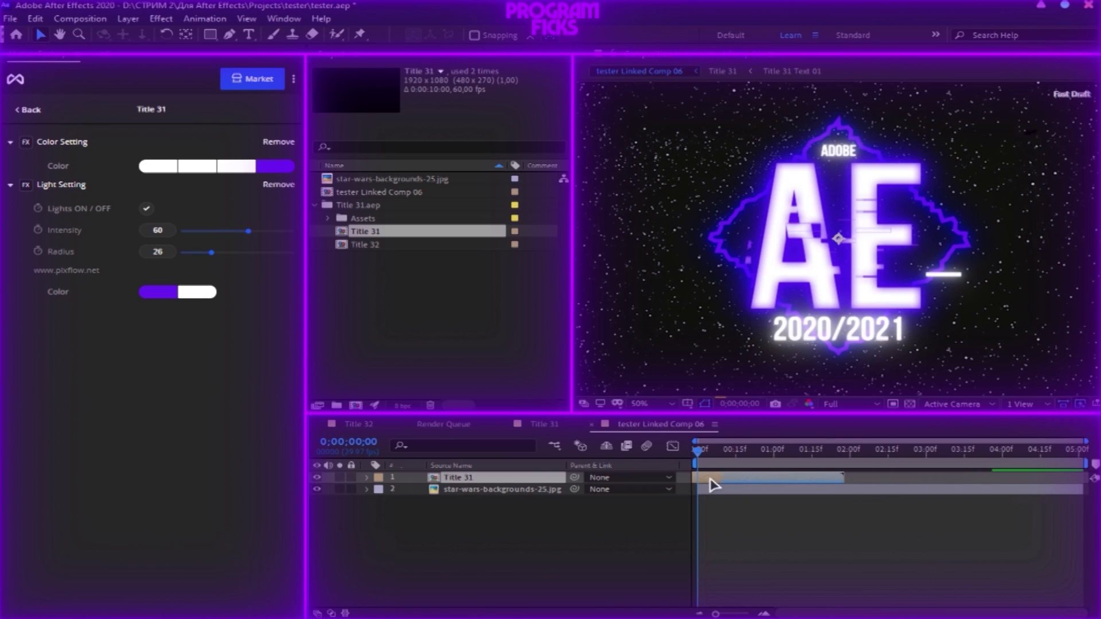
drag(708, 485, 1055, 480)
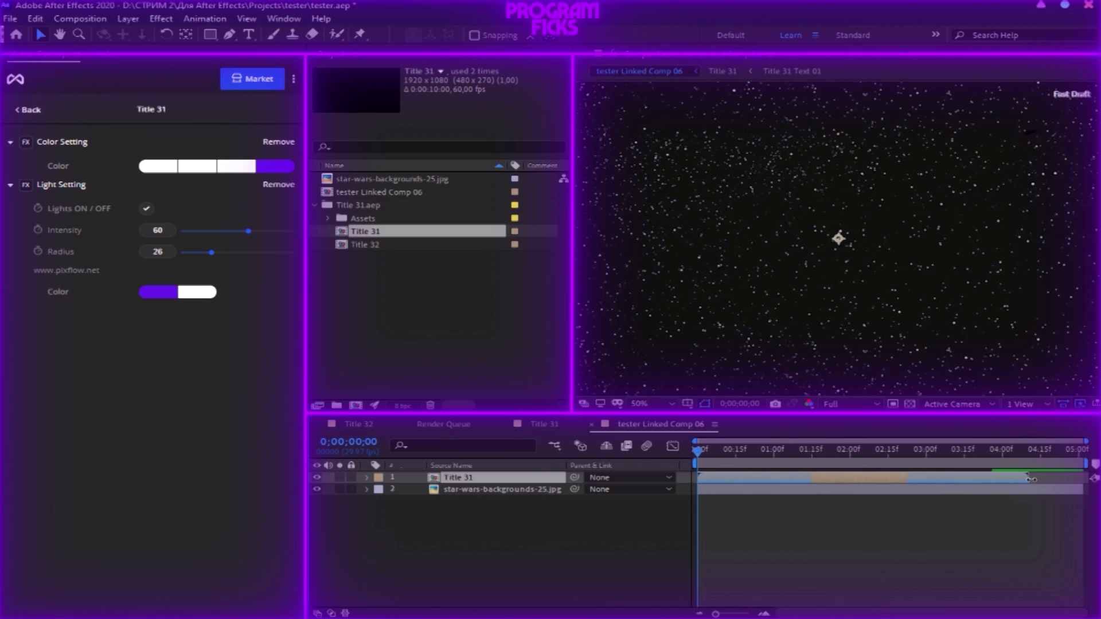
click(764, 538)
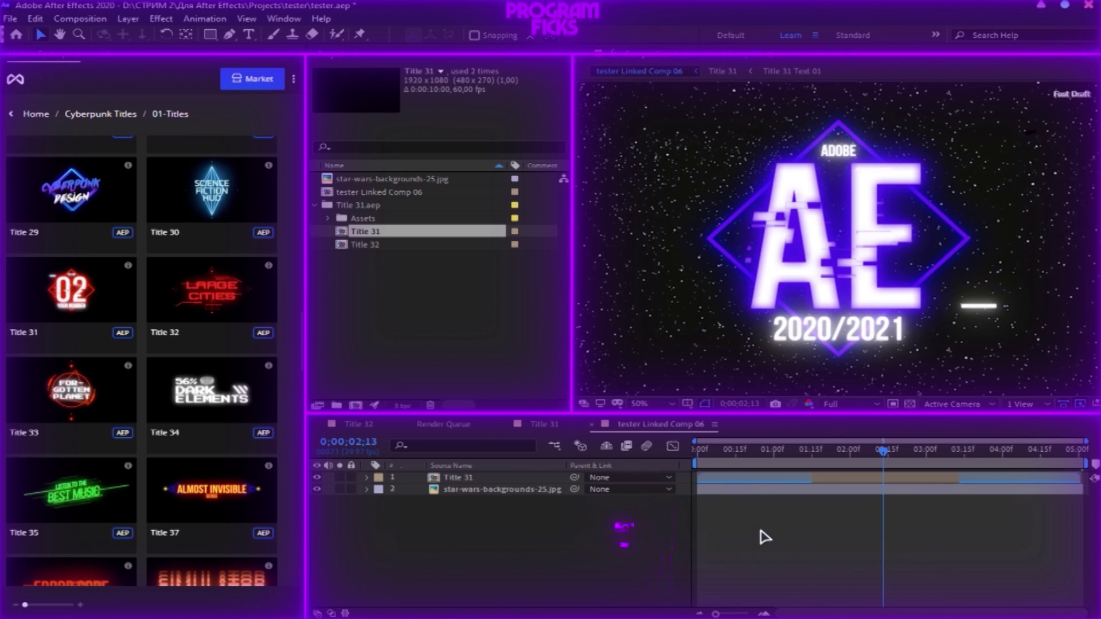
key(ctrl+s)
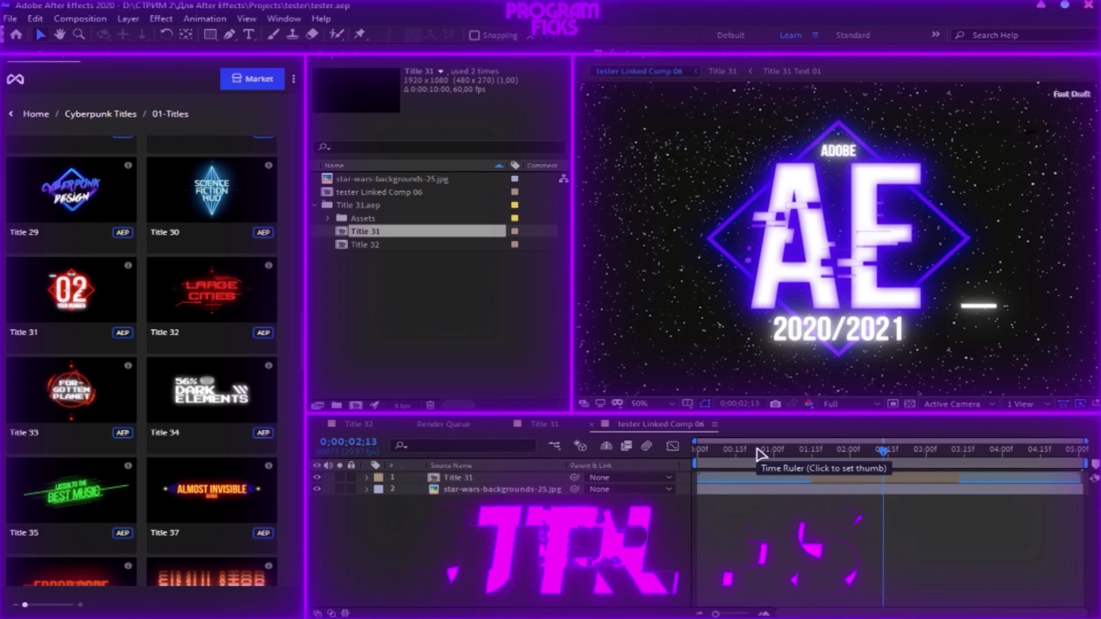